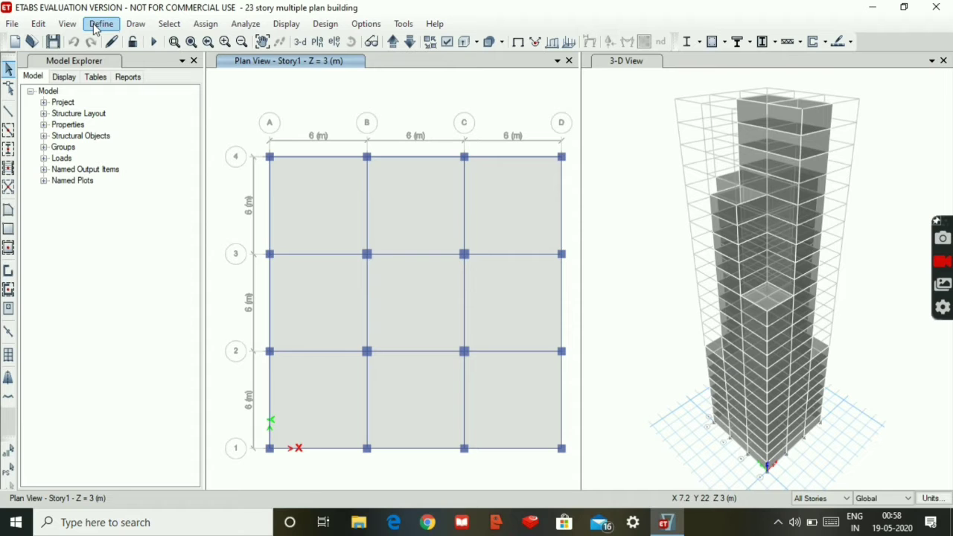
Review the list of materials defined for the building model, leaving them as they are
left_click(96, 27)
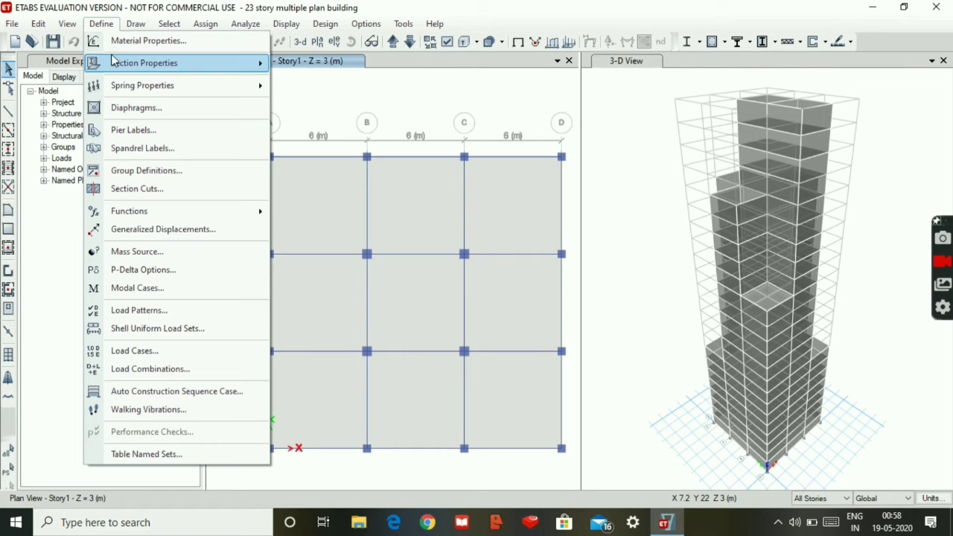
left_click(218, 42)
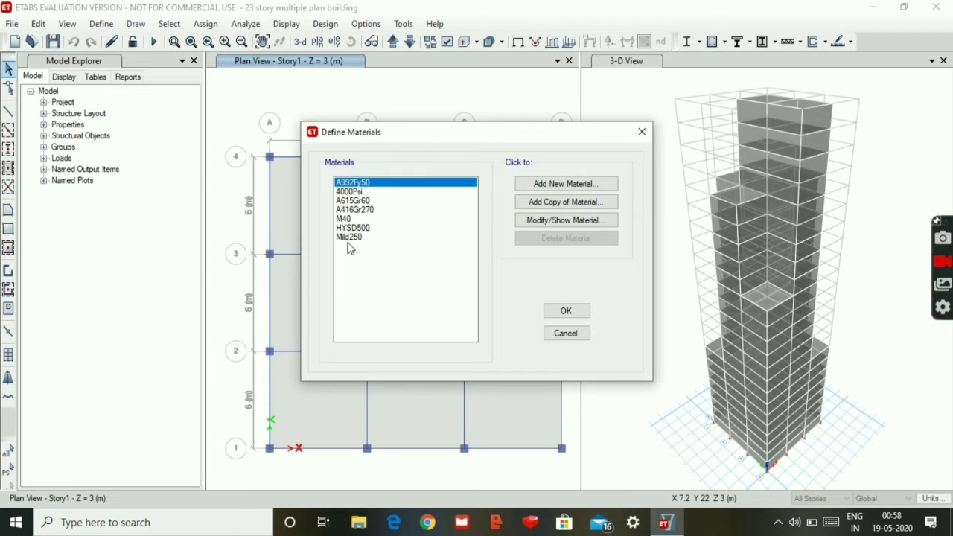
left_click(642, 132)
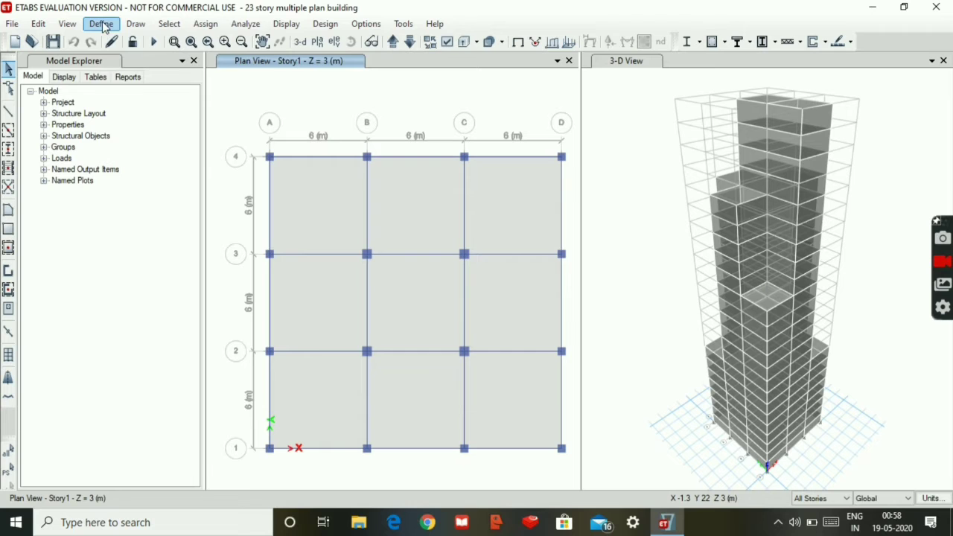
Review the list of frame section properties defined for the beams and columns
left_click(101, 24)
mouse_move(190, 67)
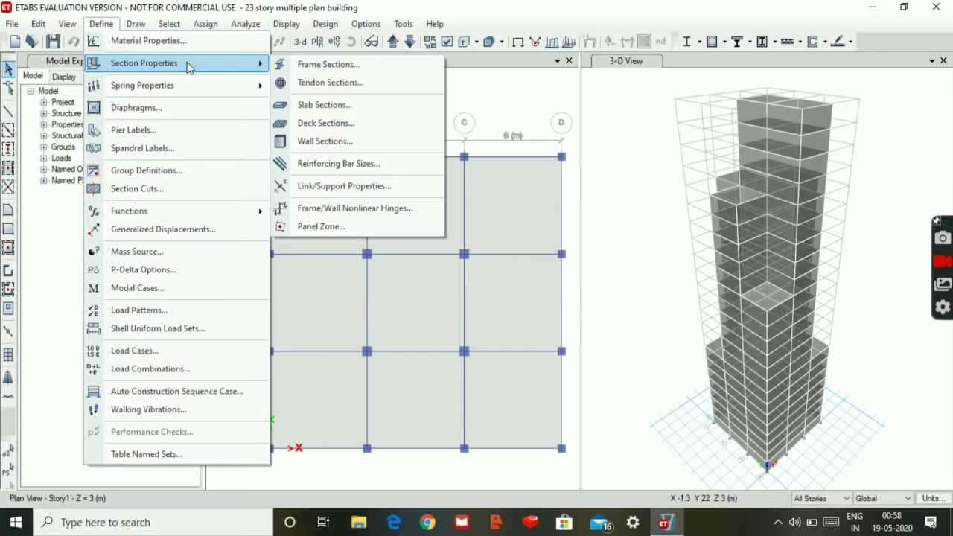
left_click(320, 64)
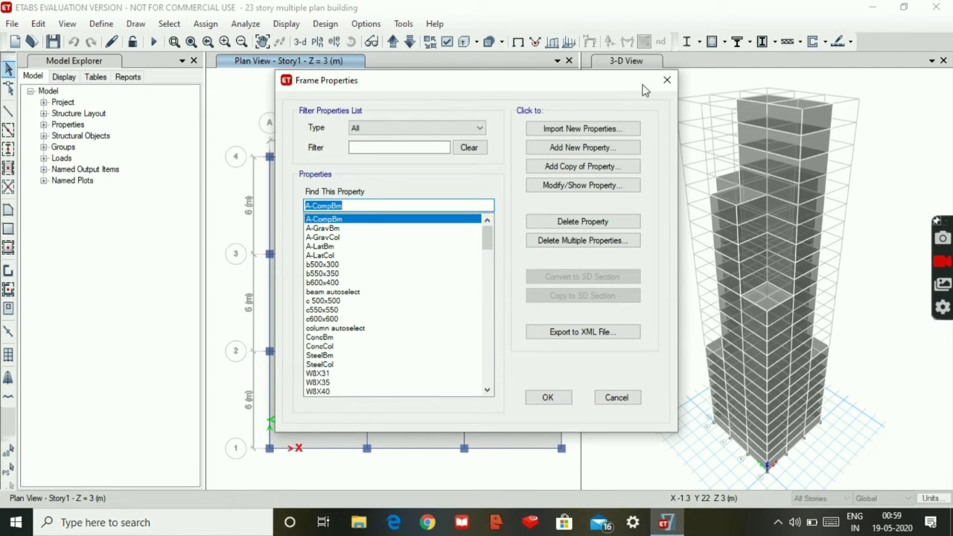
left_click(667, 80)
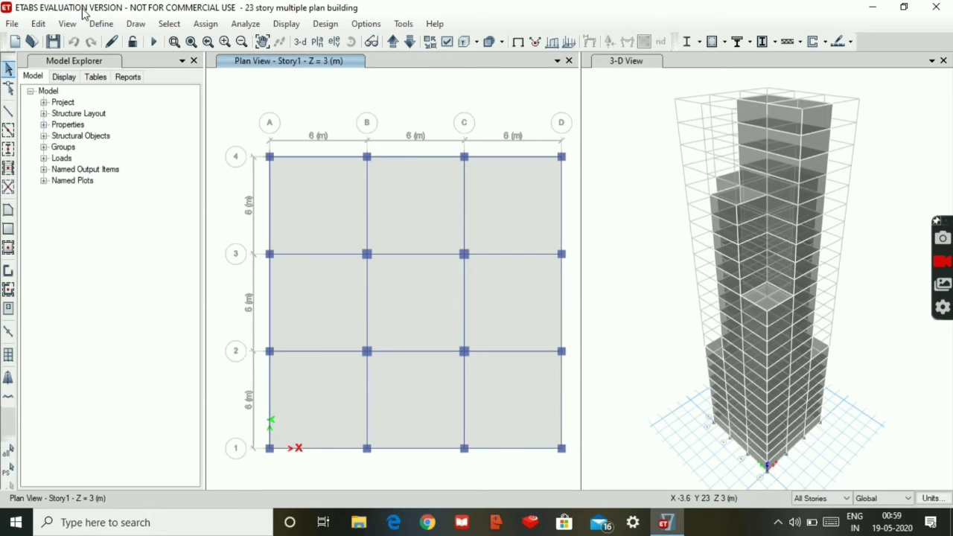
Review the slab section properties defined in the model
left_click(101, 23)
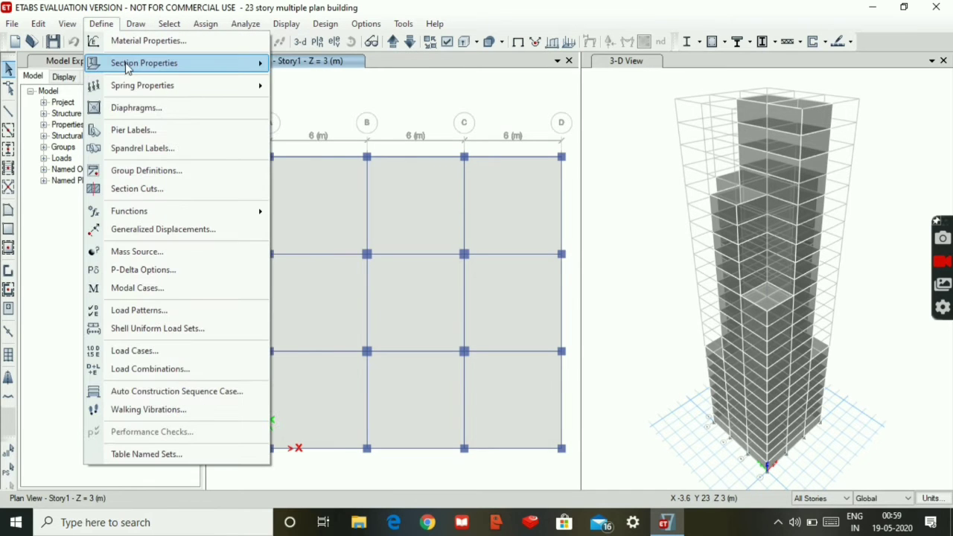
mouse_move(128, 65)
left_click(308, 103)
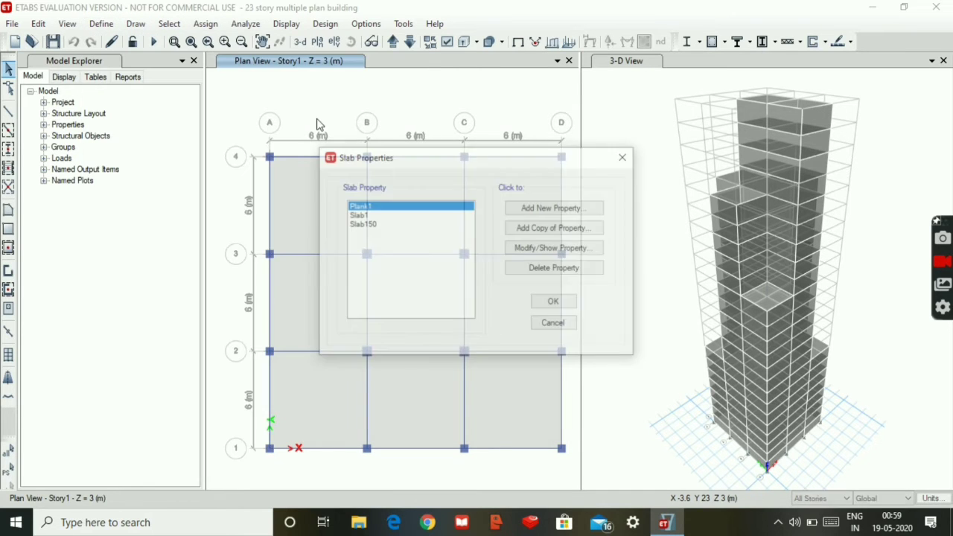
left_click(625, 157)
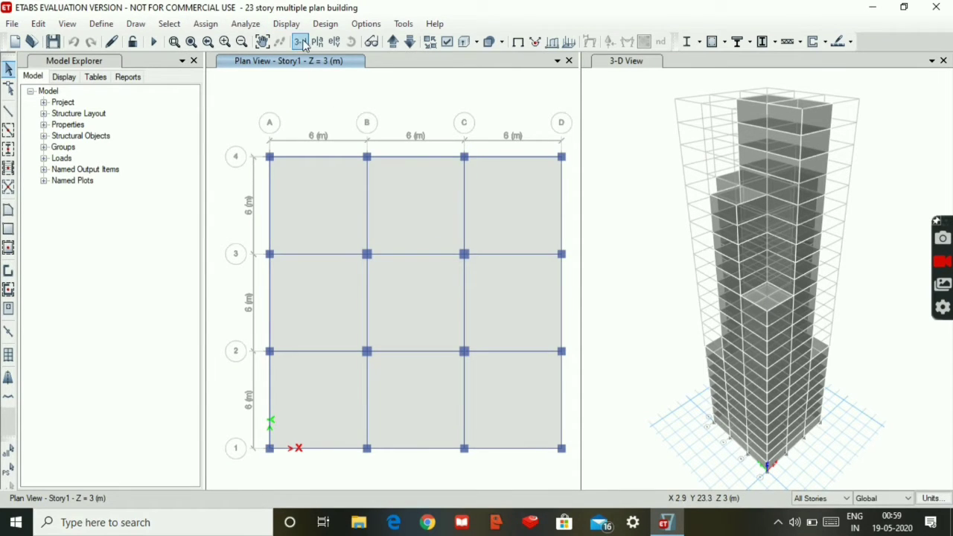
Display the uniform shell loads of the Dead load pattern on the Story1 plan
left_click(285, 25)
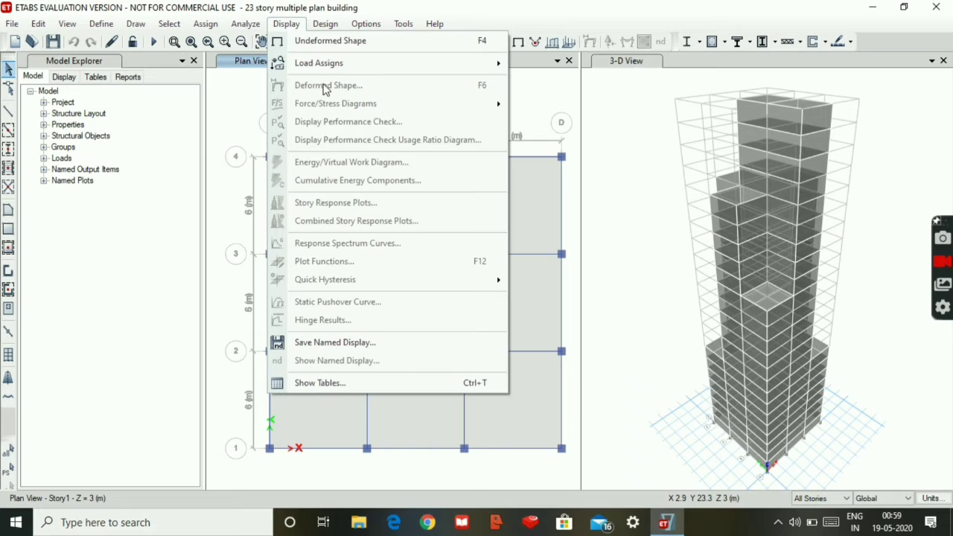
mouse_move(422, 63)
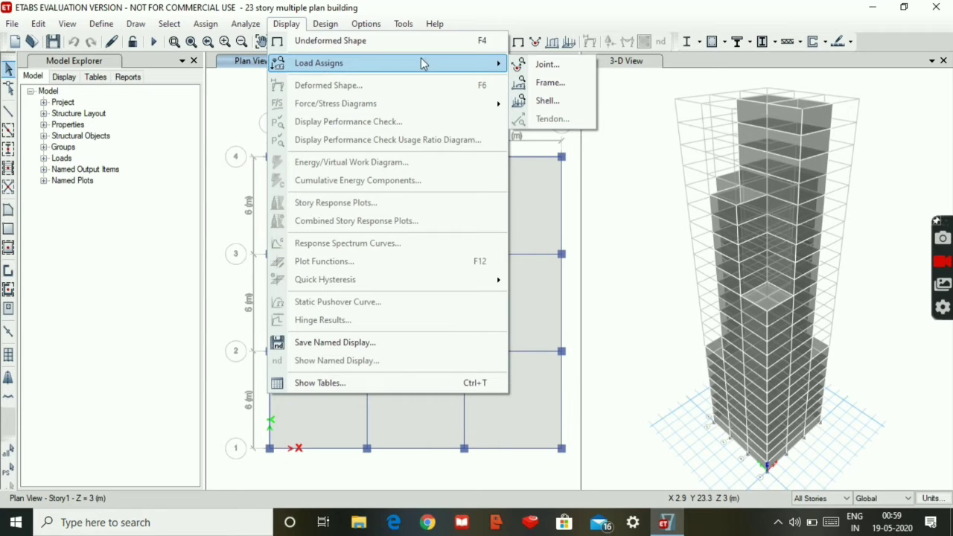
left_click(542, 102)
left_click(492, 163)
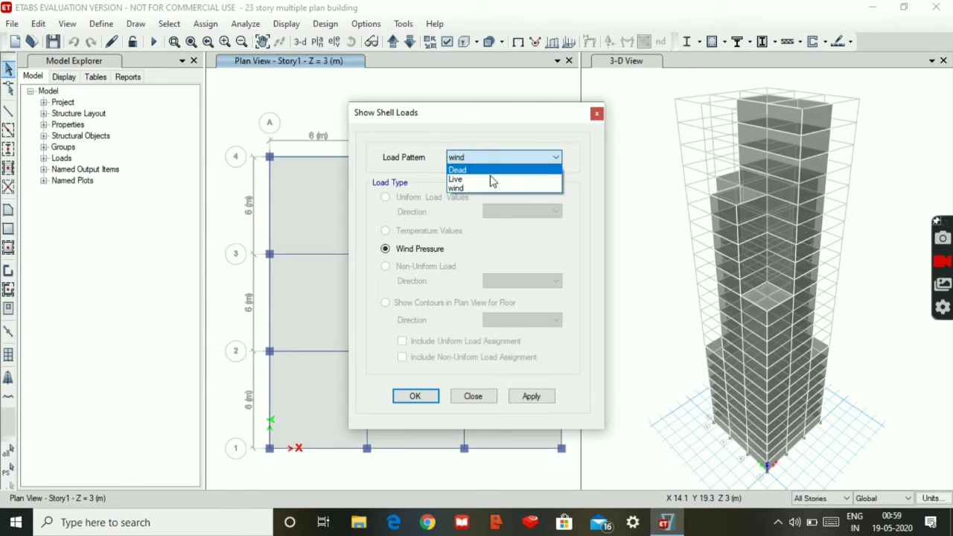
left_click(488, 170)
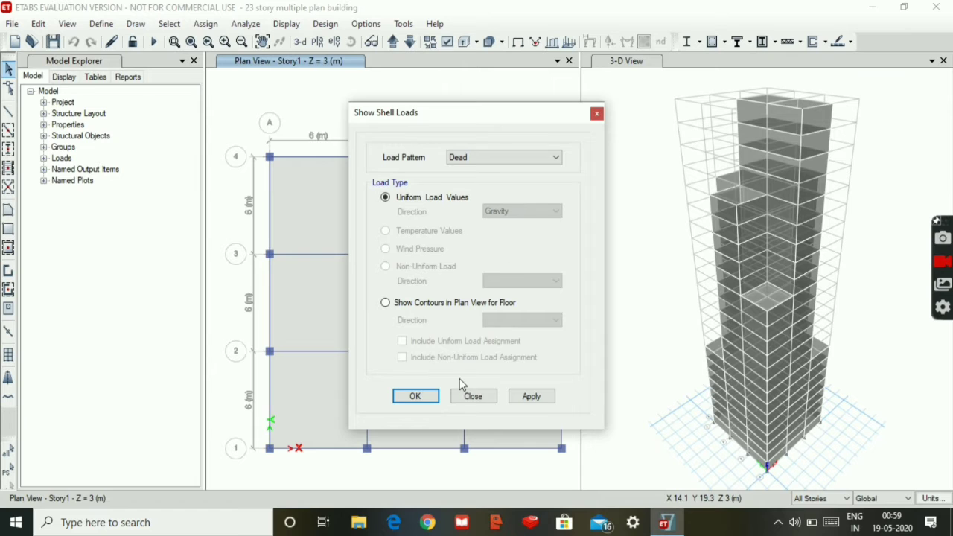
left_click(416, 396)
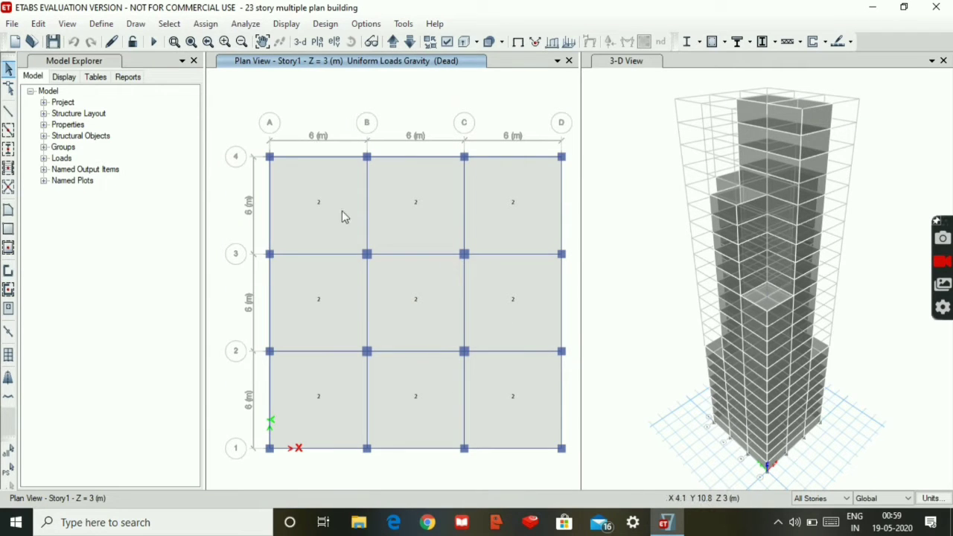
Display the uniform shell loads of the Live load pattern on the Story1 plan
left_click(286, 24)
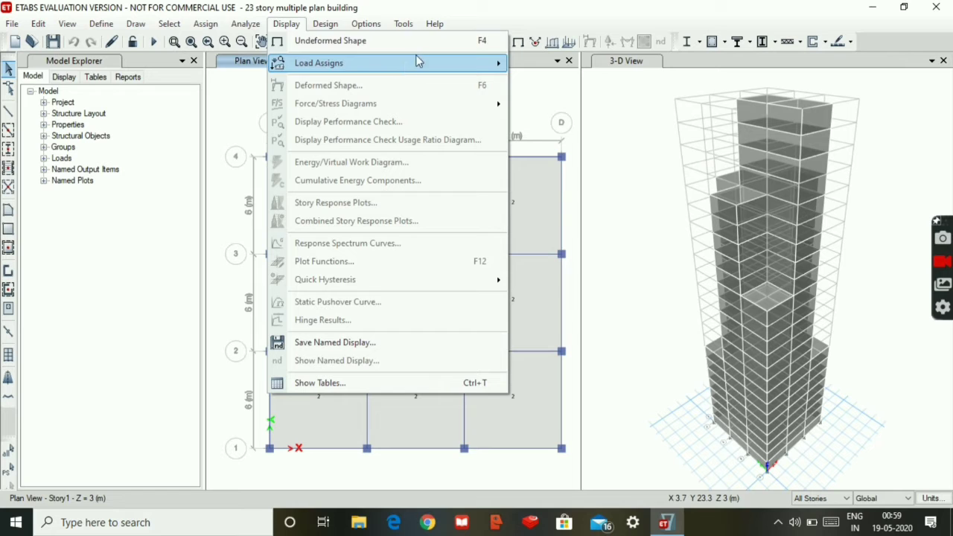
mouse_move(499, 64)
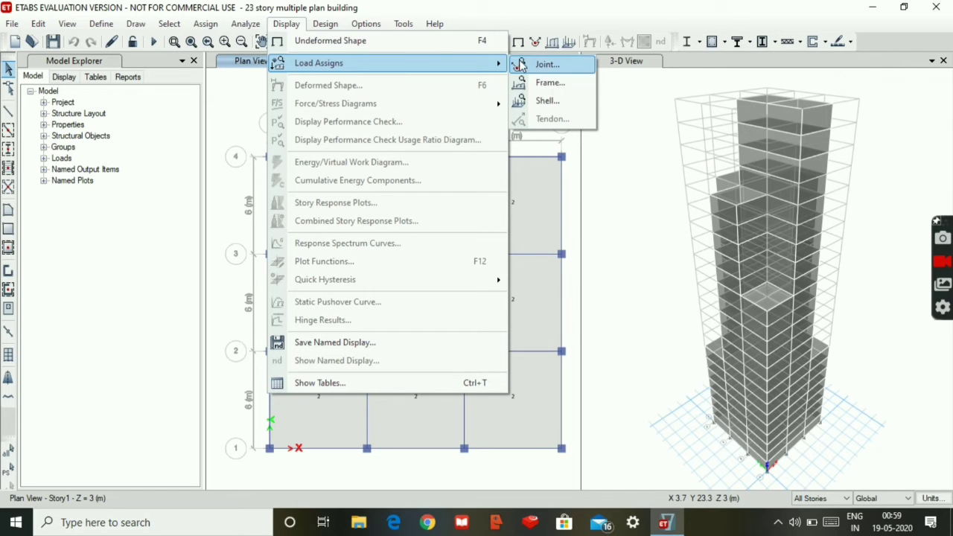
left_click(544, 102)
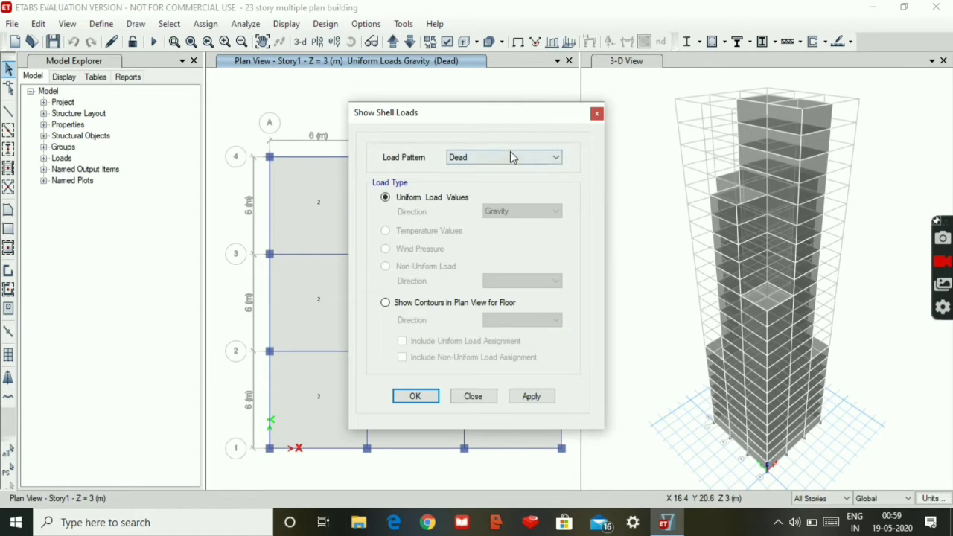
left_click(510, 157)
left_click(477, 179)
left_click(428, 399)
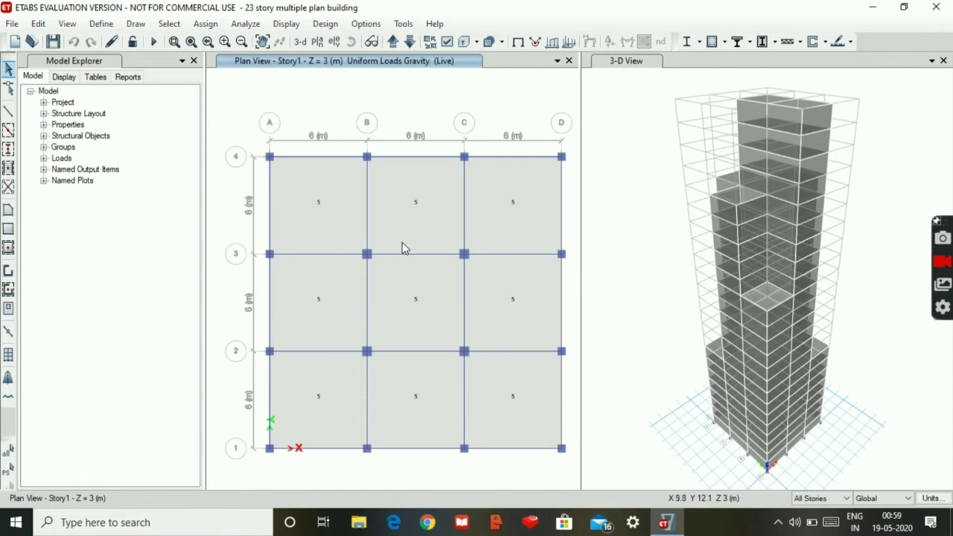
Display the wind pressure coefficients of the wind load pattern on the Story1 plan
left_click(287, 23)
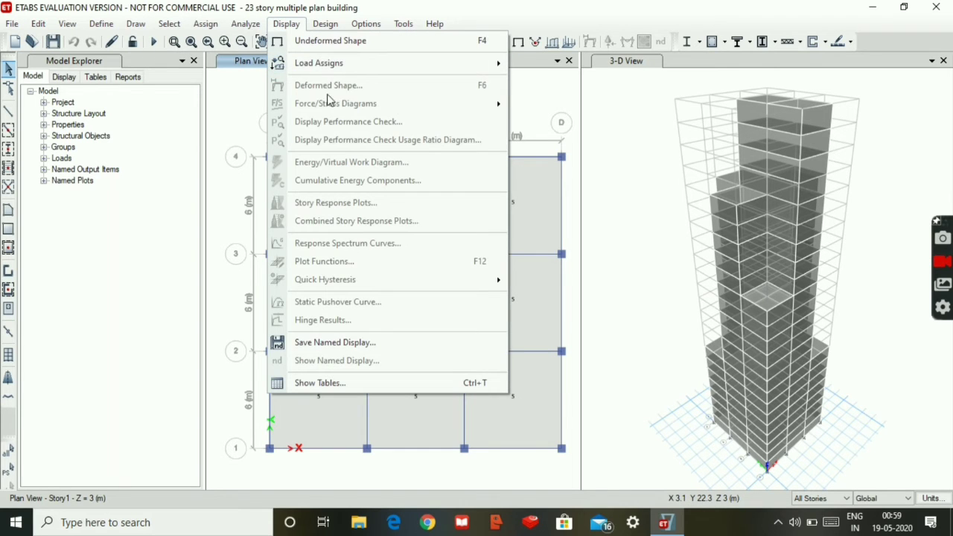
mouse_move(365, 65)
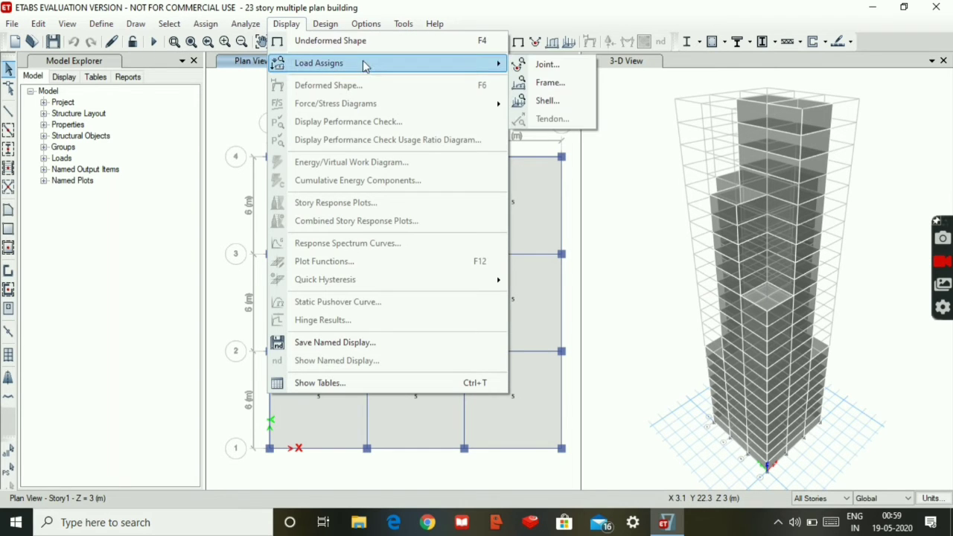
left_click(542, 102)
left_click(523, 161)
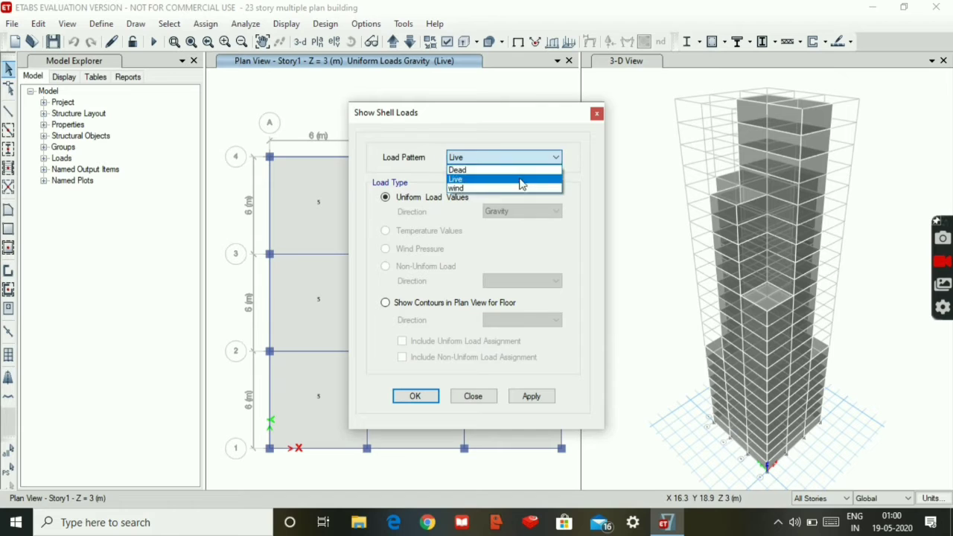
left_click(521, 188)
left_click(415, 398)
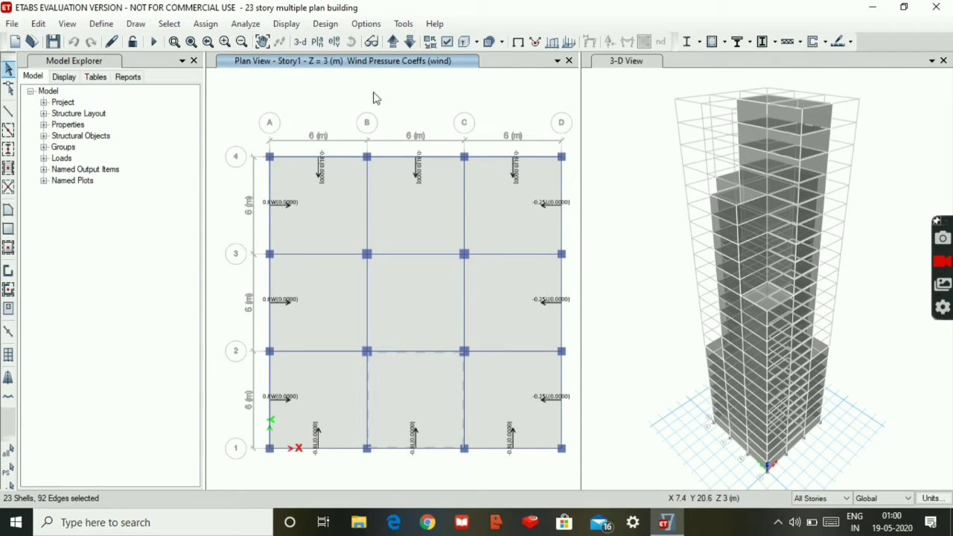
Run the structural analysis and inspect the point displacements of joint 2 on Story18 in the 3-D view
left_click(251, 24)
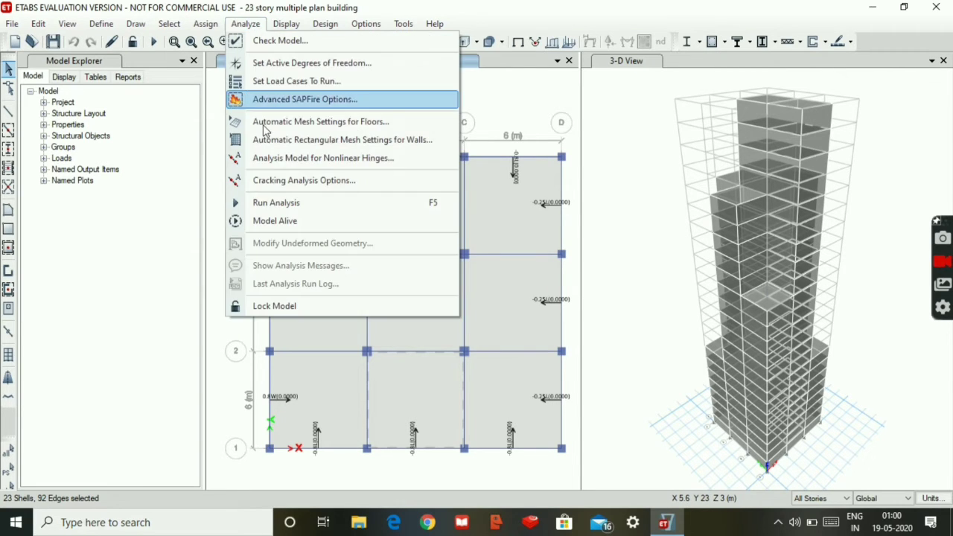
left_click(275, 203)
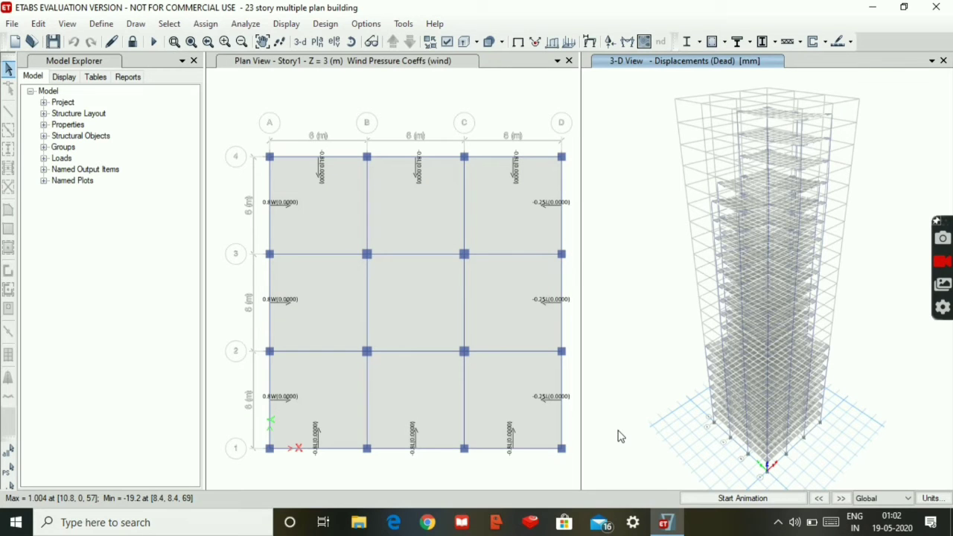
right_click(720, 207)
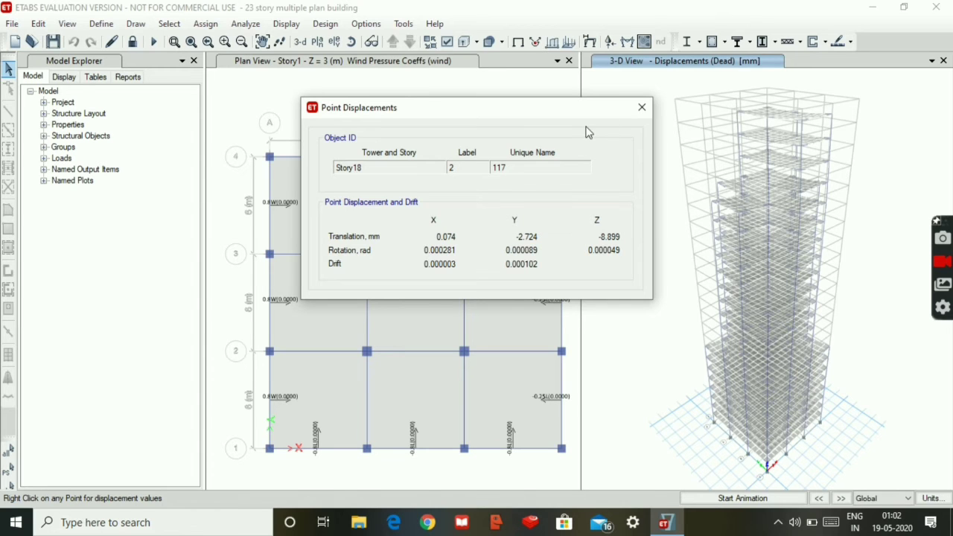
left_click(641, 107)
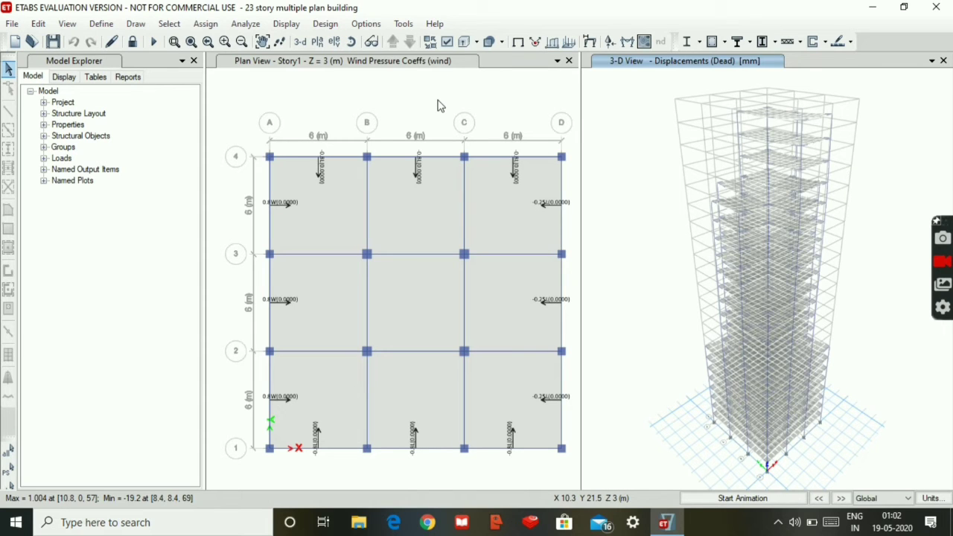
Review the concrete frame design preferences for design code IS 456:2000 and accept them
left_click(327, 25)
mouse_move(347, 63)
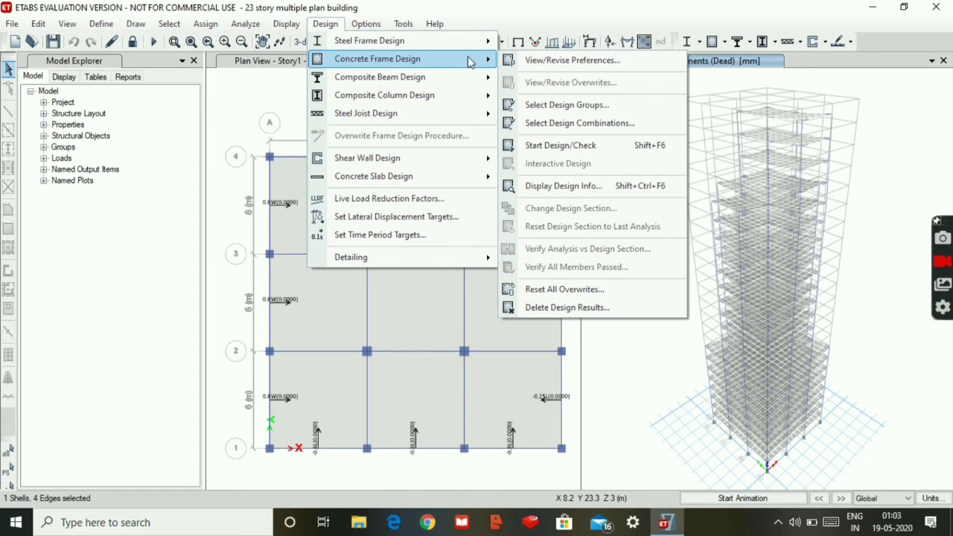
left_click(531, 66)
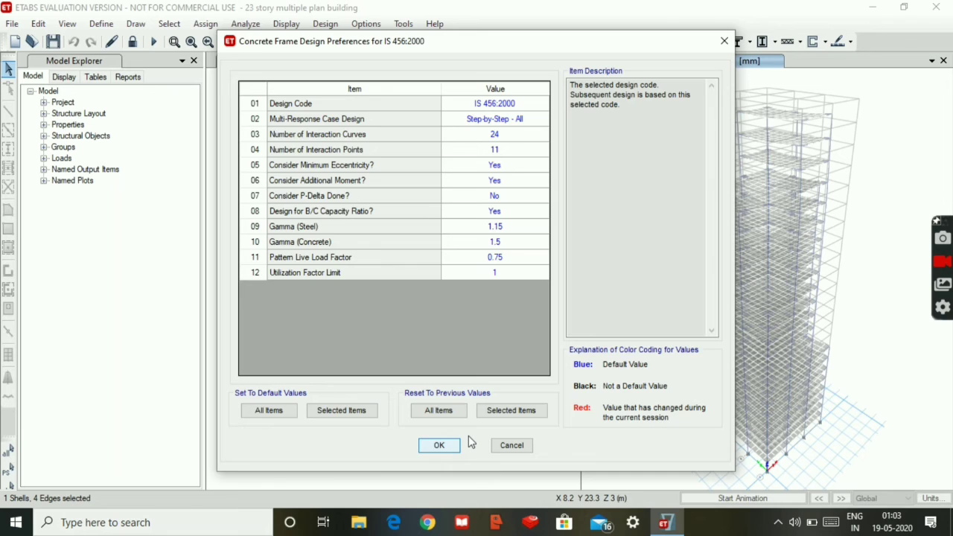
key("Return")
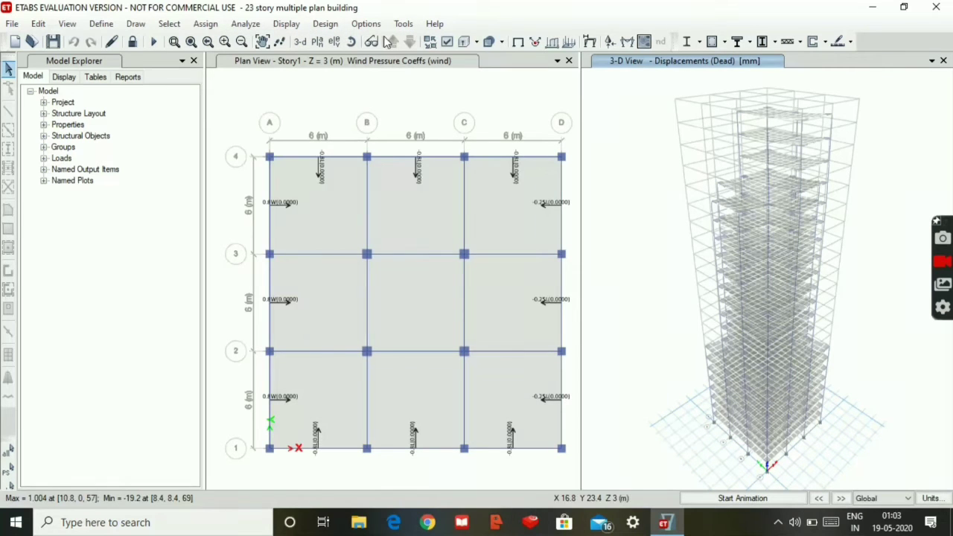
Run the concrete frame design check on the analysed building
left_click(331, 24)
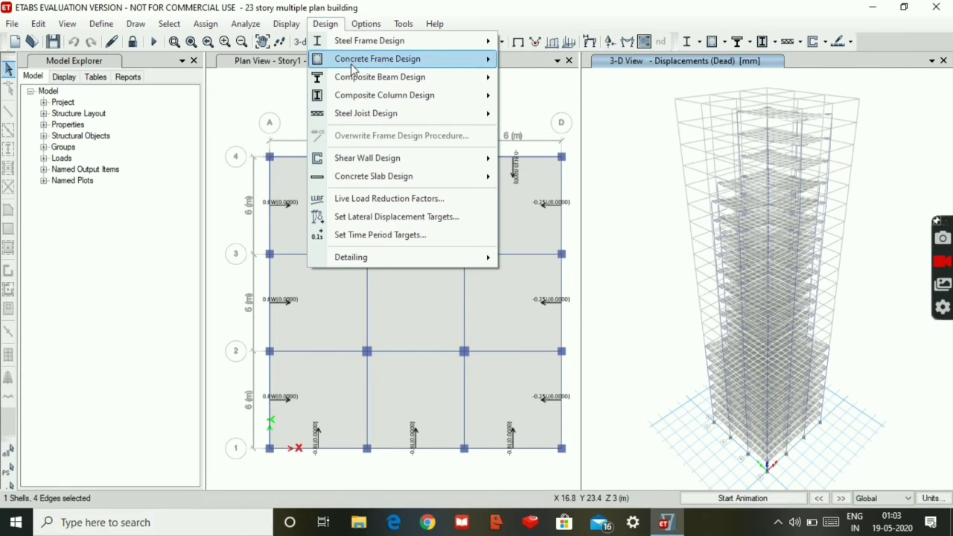
mouse_move(355, 66)
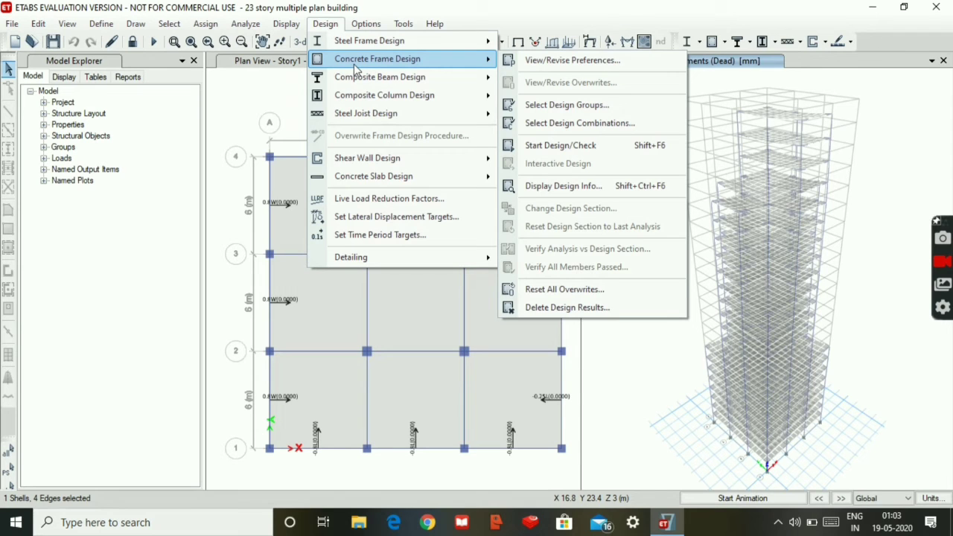
left_click(537, 147)
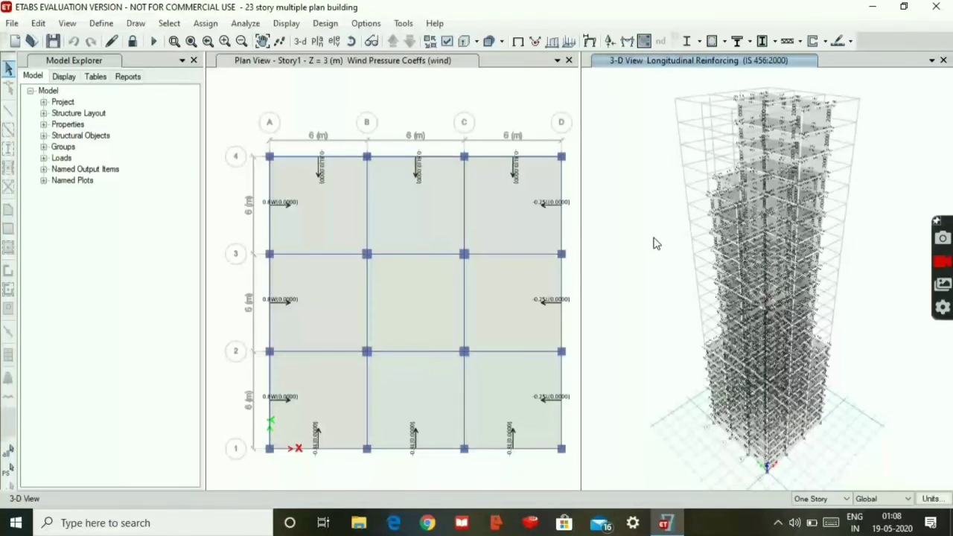
Examine the design details summary of beam B10 on Story19 for combination DCon2, through the shear and torsion reinforcement tables
right_click(751, 183)
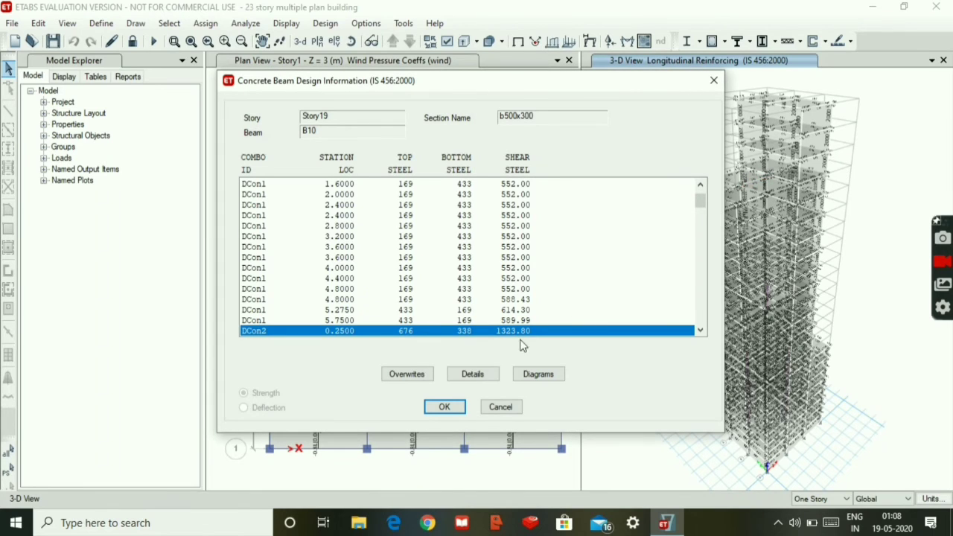
left_click(481, 375)
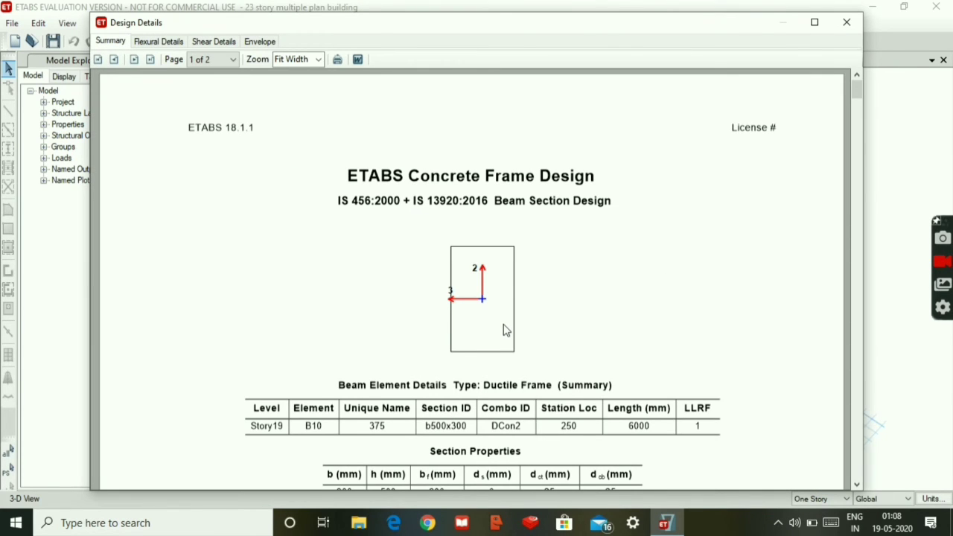
scroll(503, 330, "down", 10)
scroll(505, 330, "down", 8)
scroll(610, 175, "up", 2)
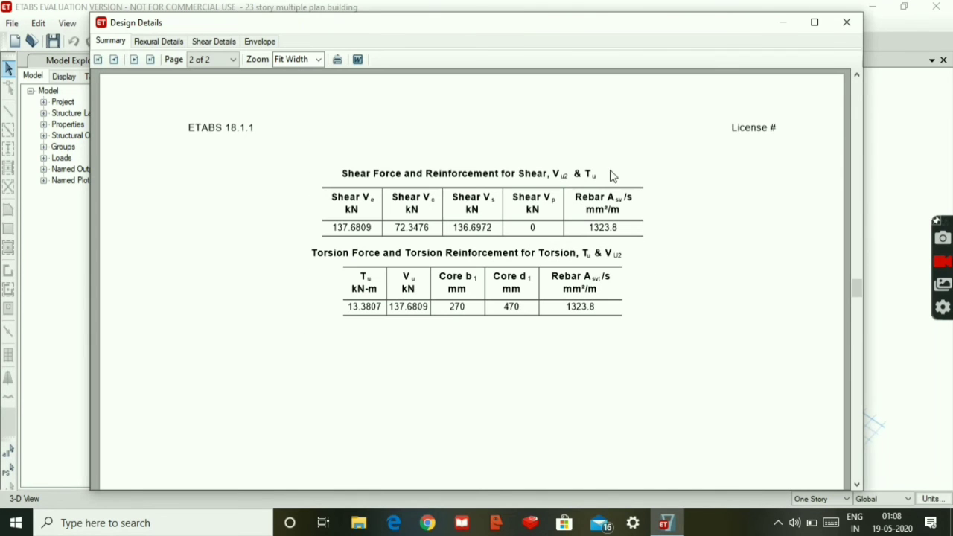
Close the beam design results and verify whether all concrete frame members passed the design check
left_click(847, 22)
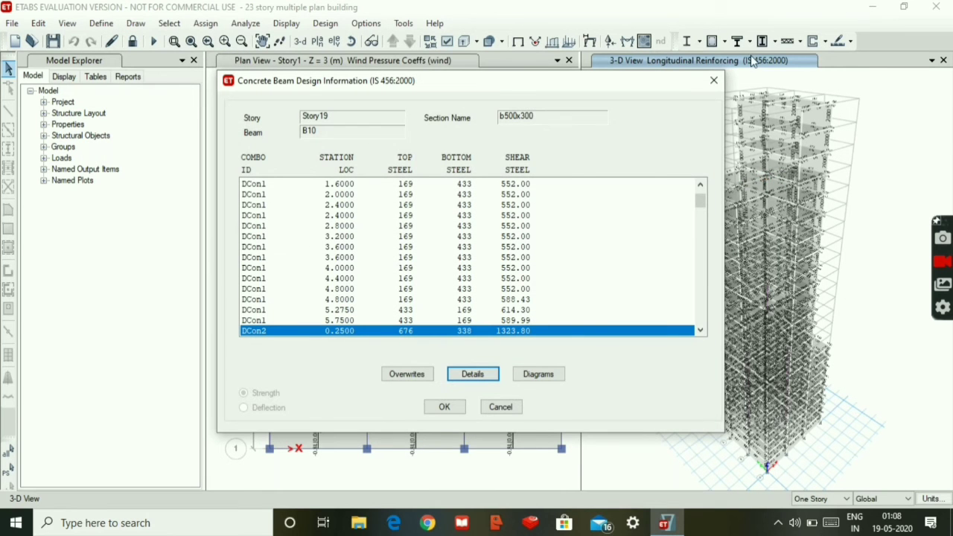
left_click(713, 80)
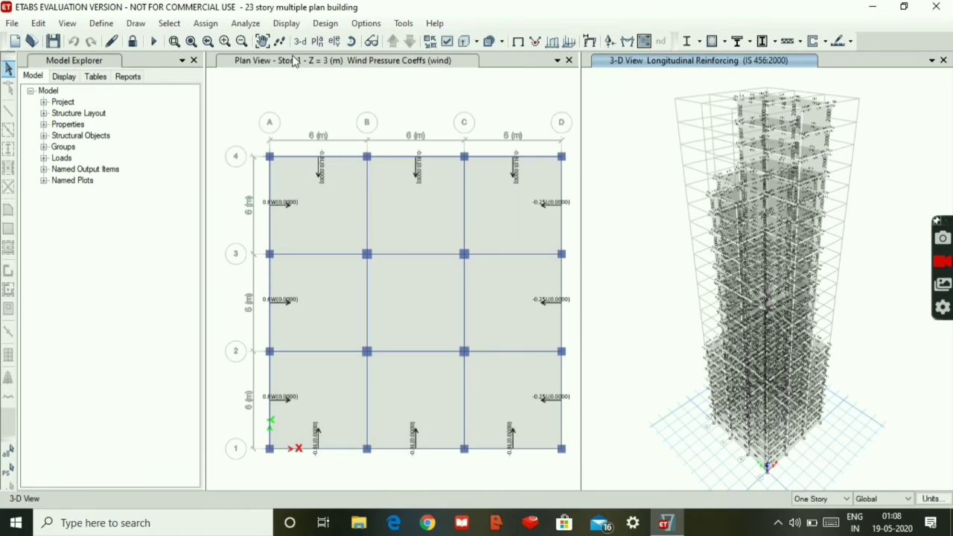
left_click(325, 23)
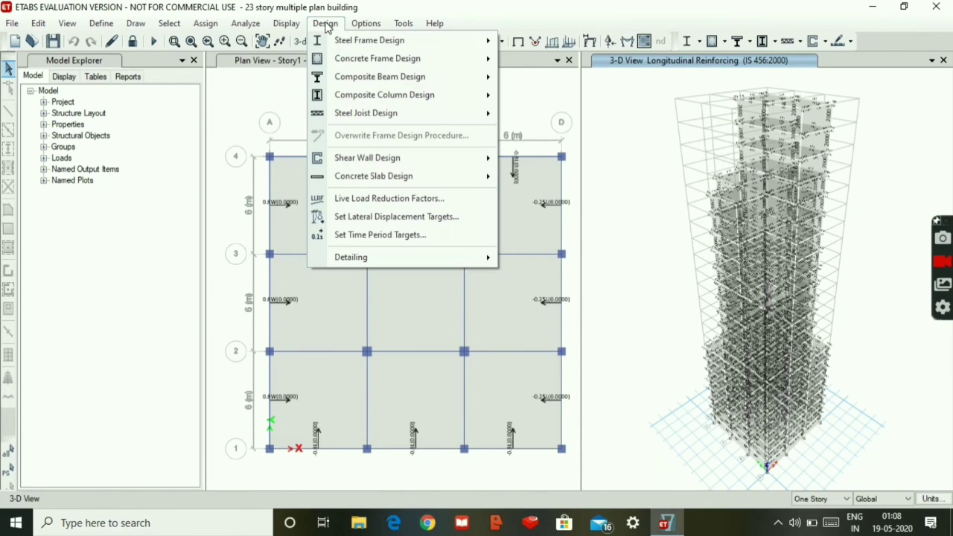
mouse_move(356, 63)
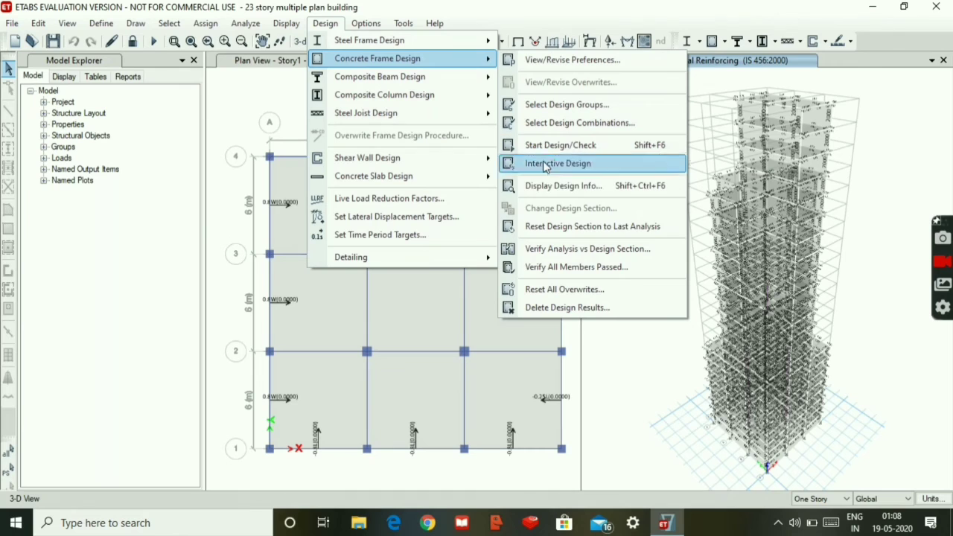
left_click(551, 268)
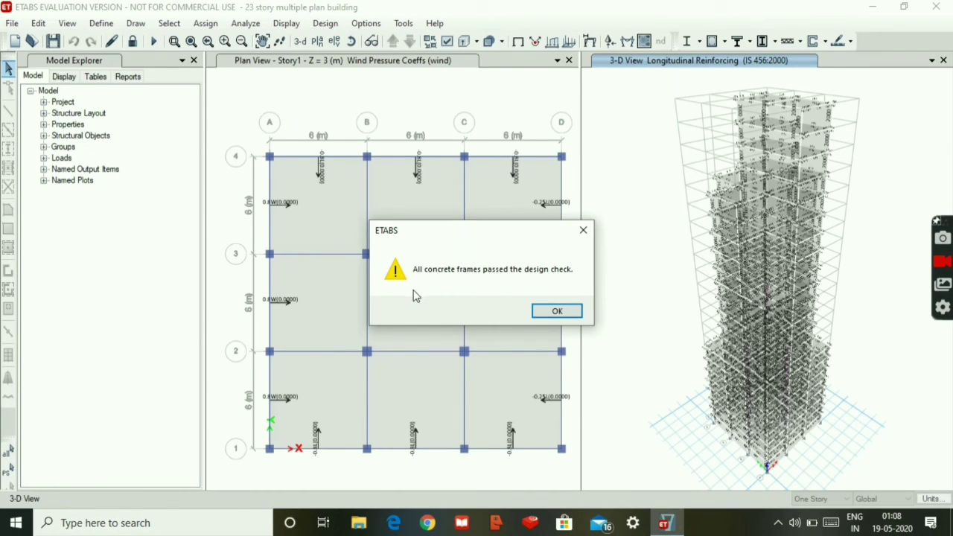
left_click(548, 312)
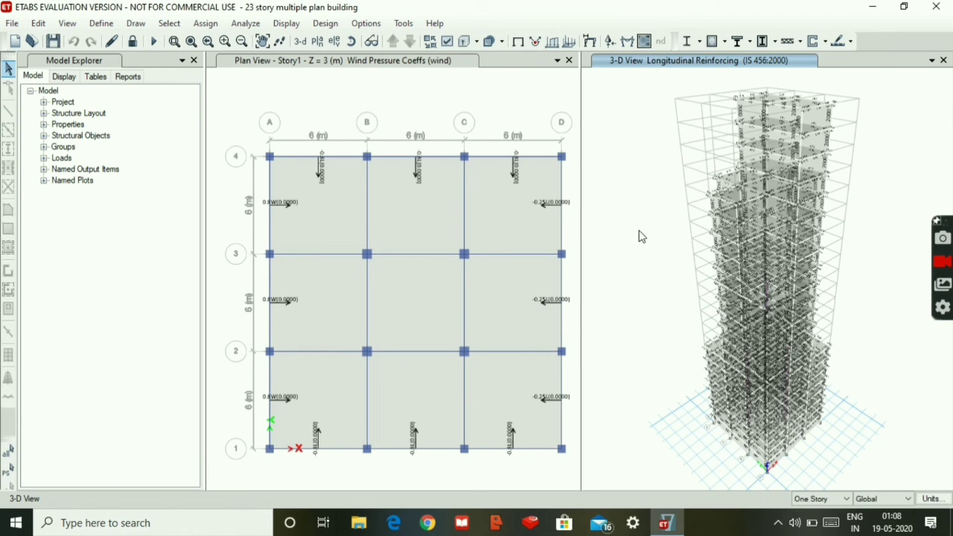
Generate the model's Summary Report, look through it to the last page and close the report
left_click(128, 77)
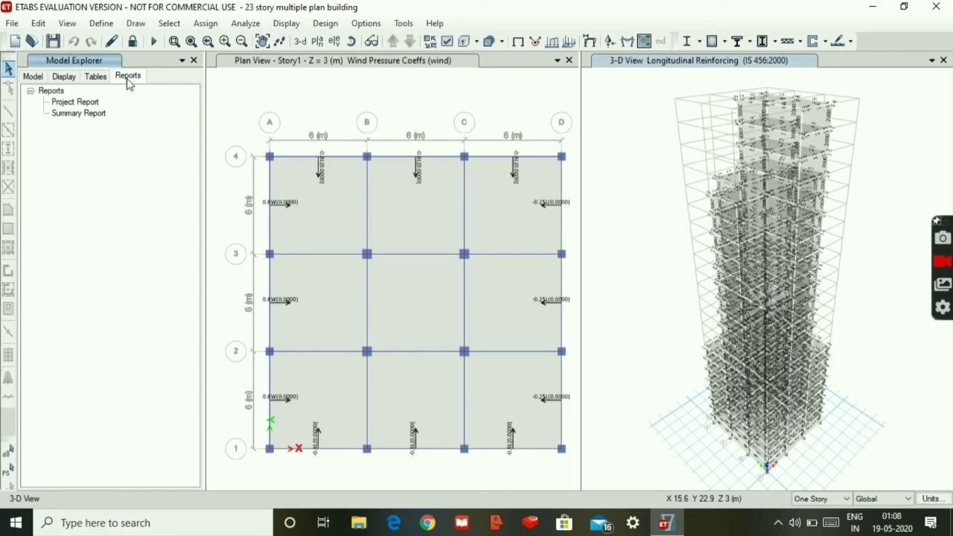
left_click(87, 117)
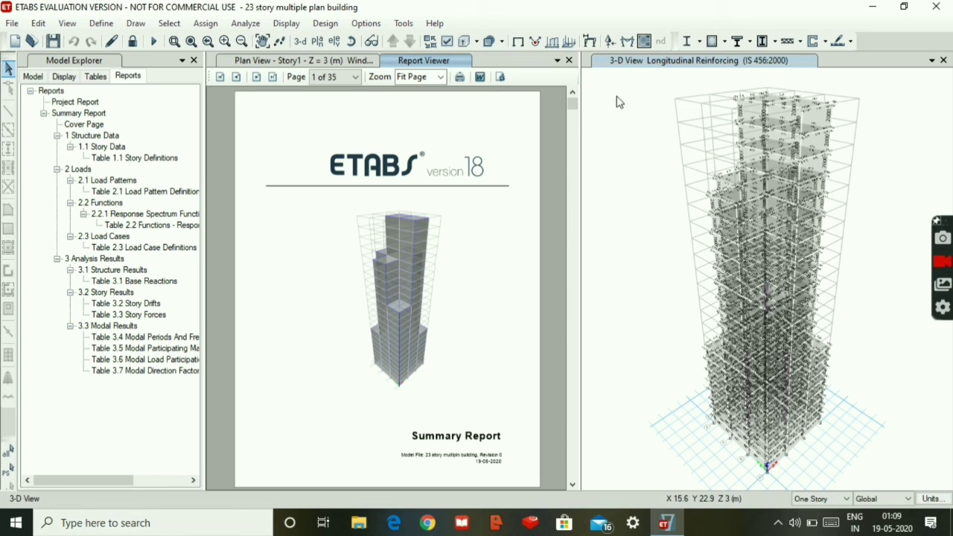
left_click(574, 137)
left_click_drag(573, 137, 571, 379)
left_click_drag(564, 414, 556, 479)
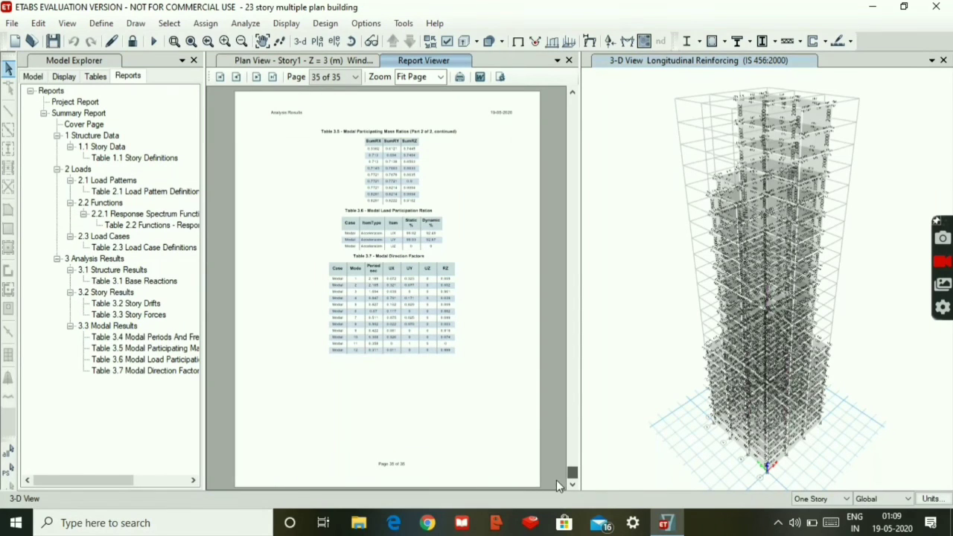
left_click(569, 60)
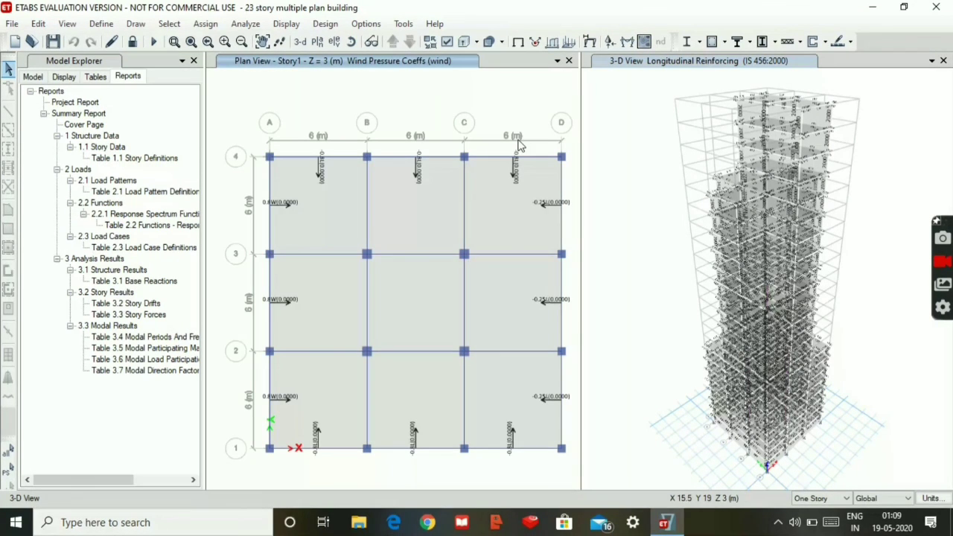